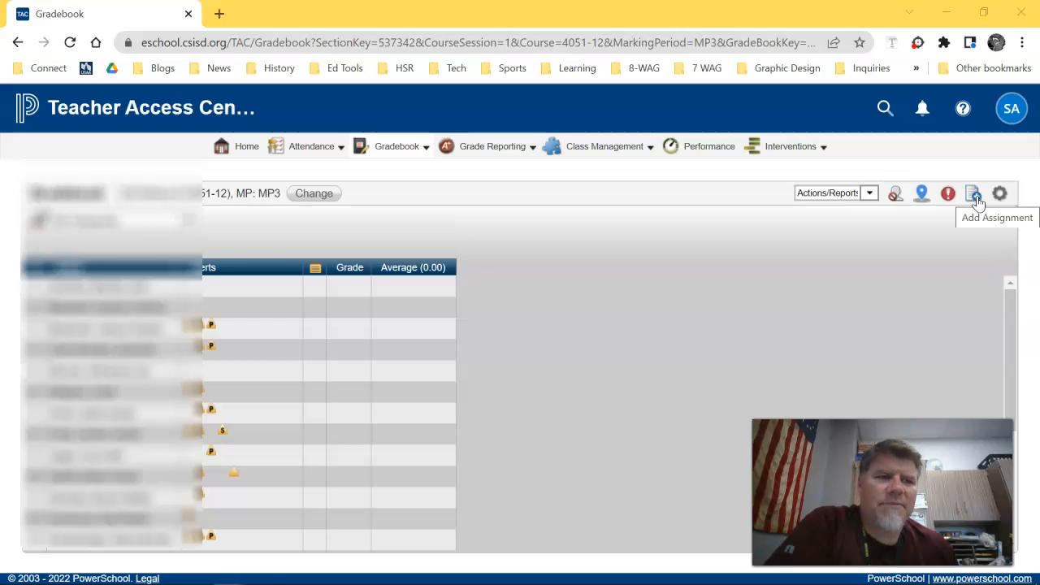
# Add a new assignment titled "3/5 Compromise" with a due date of 11/04/2022
pyautogui.click(977, 200)
pyautogui.click(903, 243)
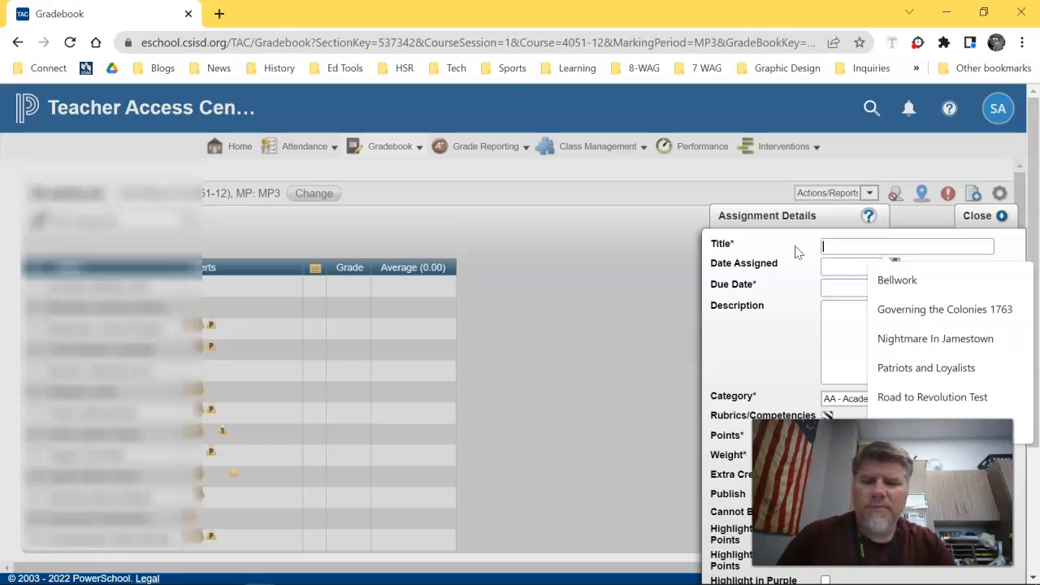
pyautogui.write('3/5 ')
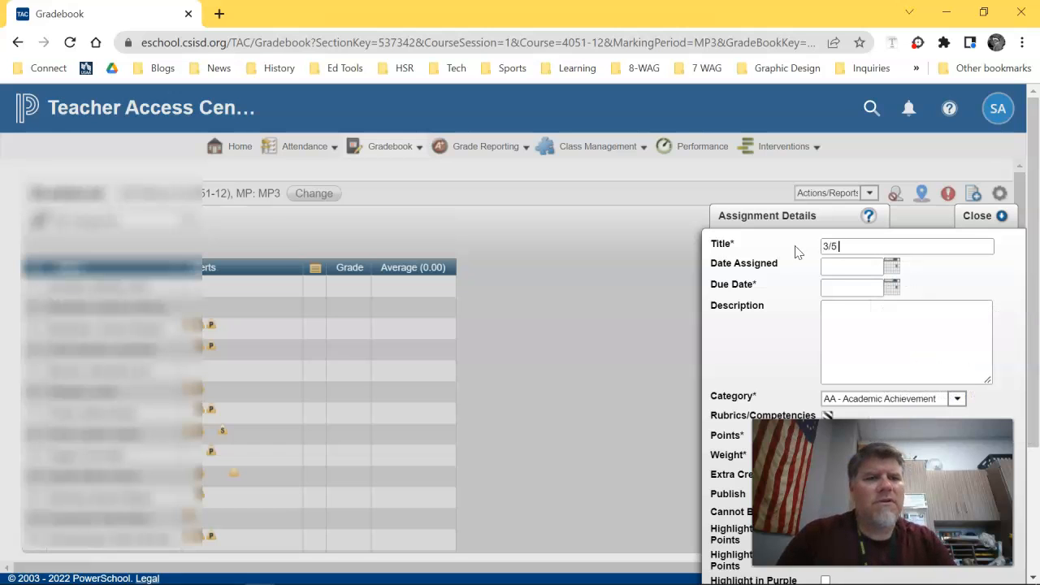
pyautogui.write('Compromise')
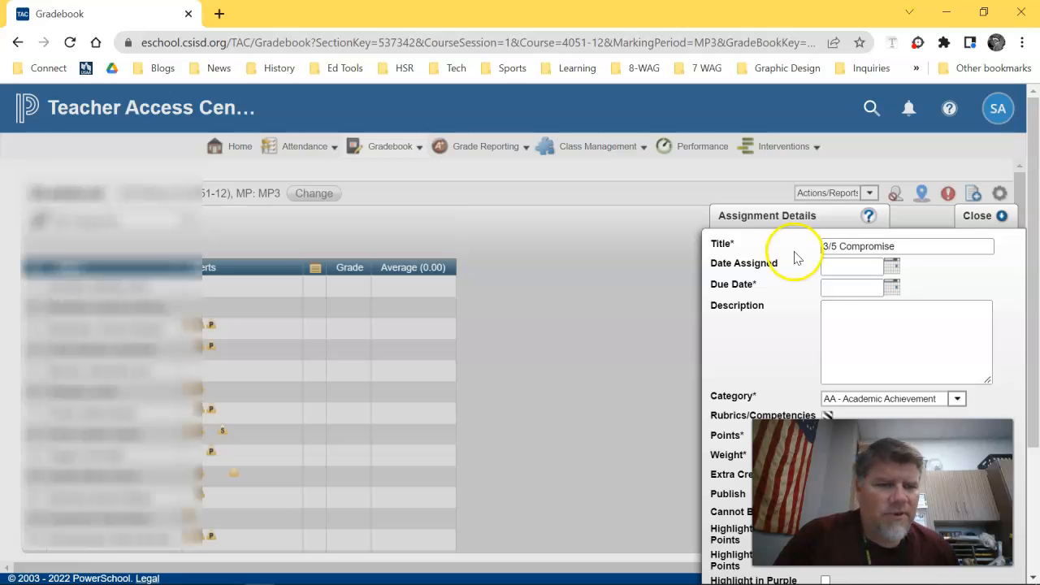
pyautogui.click(891, 288)
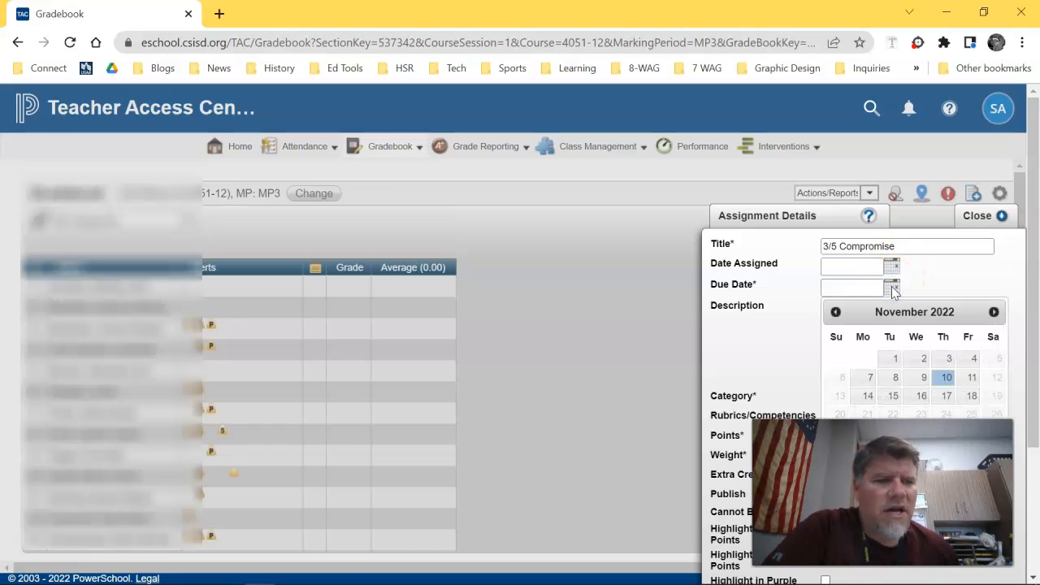
pyautogui.click(973, 359)
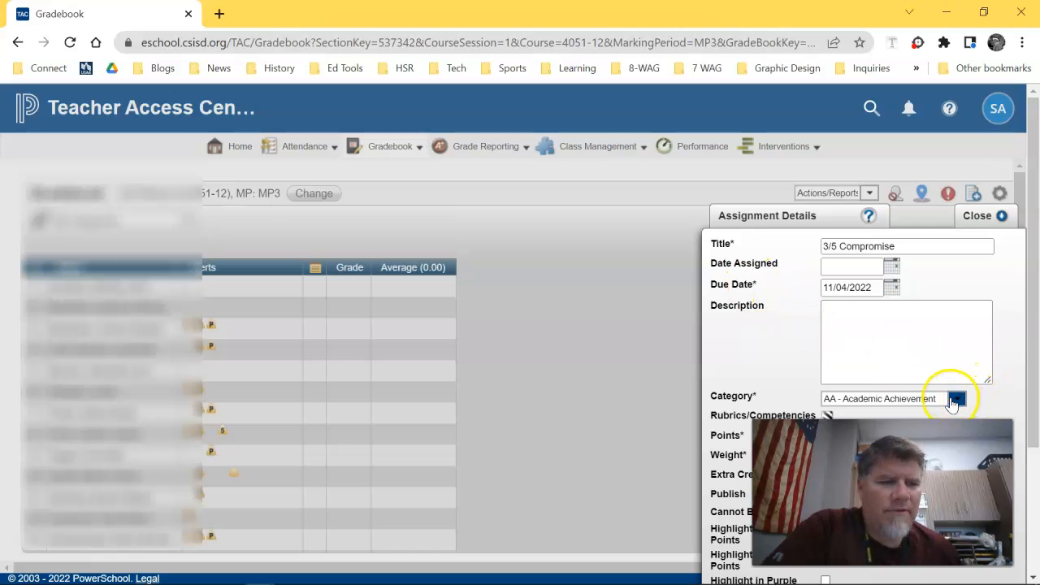
# Set the assignment's category to AP - Academic Practice and its points to 100
pyautogui.scroll(-1, 956, 399)
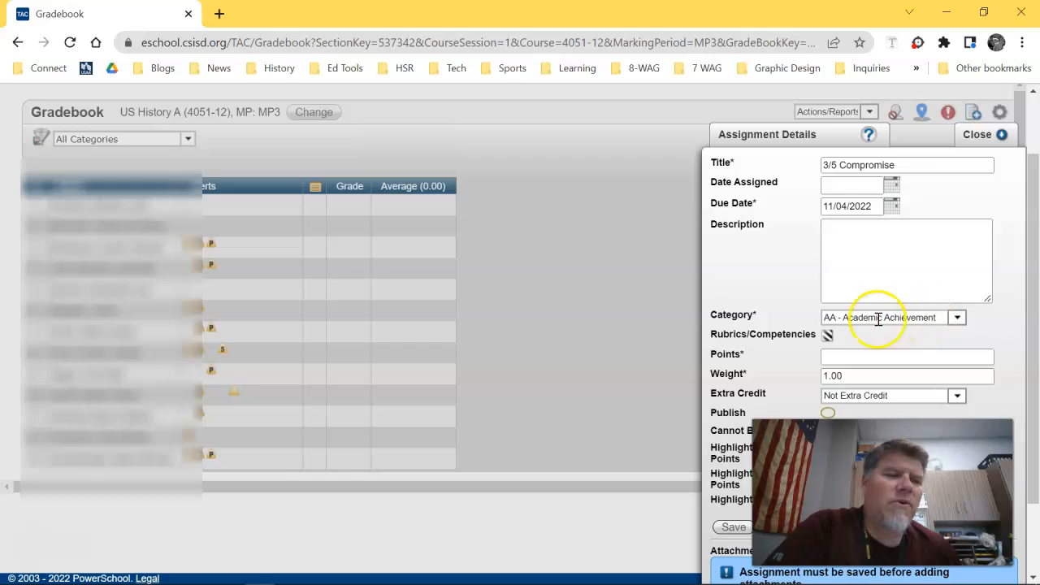
pyautogui.click(959, 319)
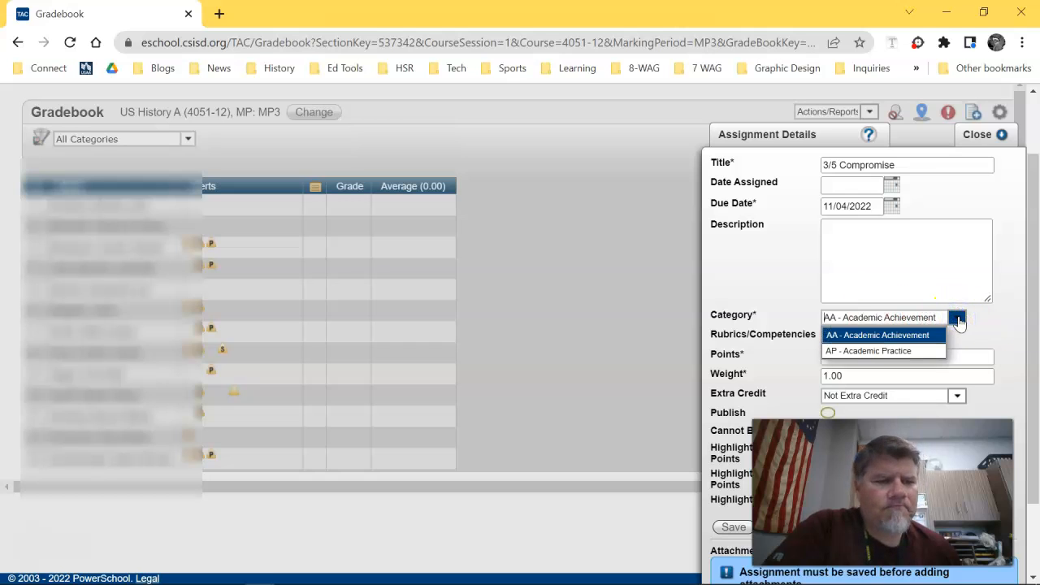
pyautogui.click(900, 352)
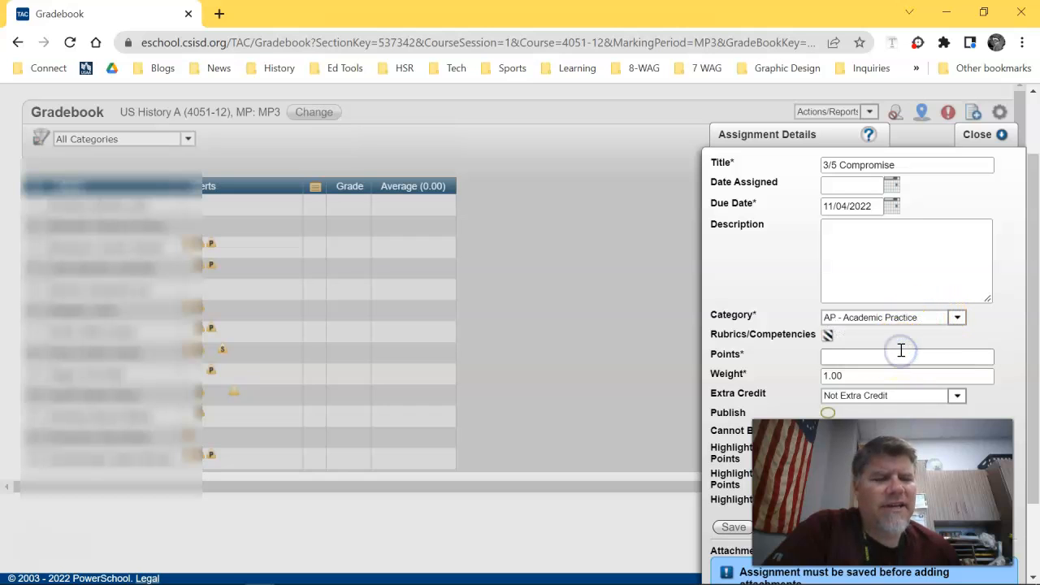
pyautogui.click(900, 353)
pyautogui.click(903, 386)
pyautogui.click(983, 332)
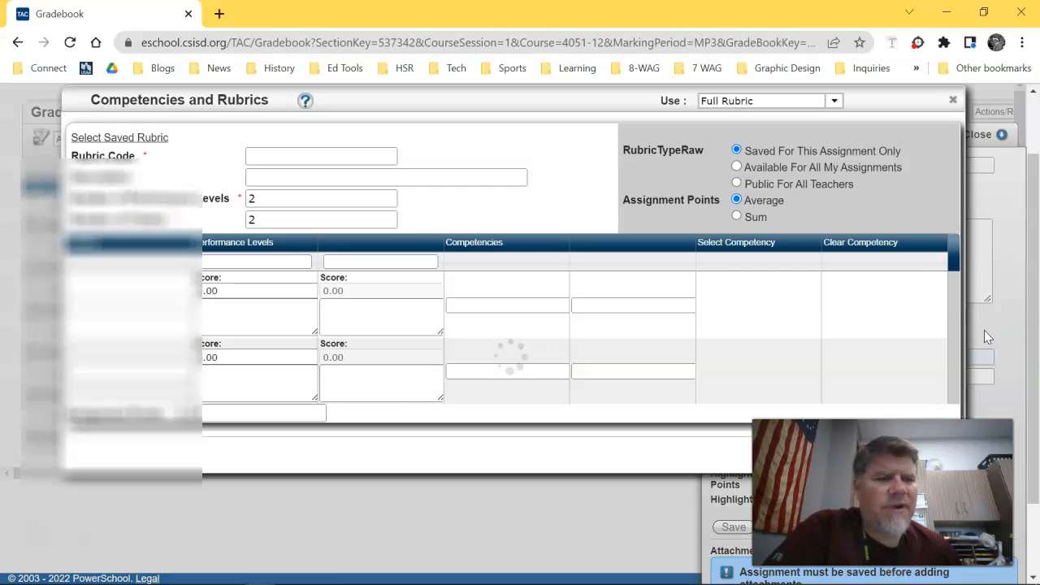
pyautogui.click(953, 102)
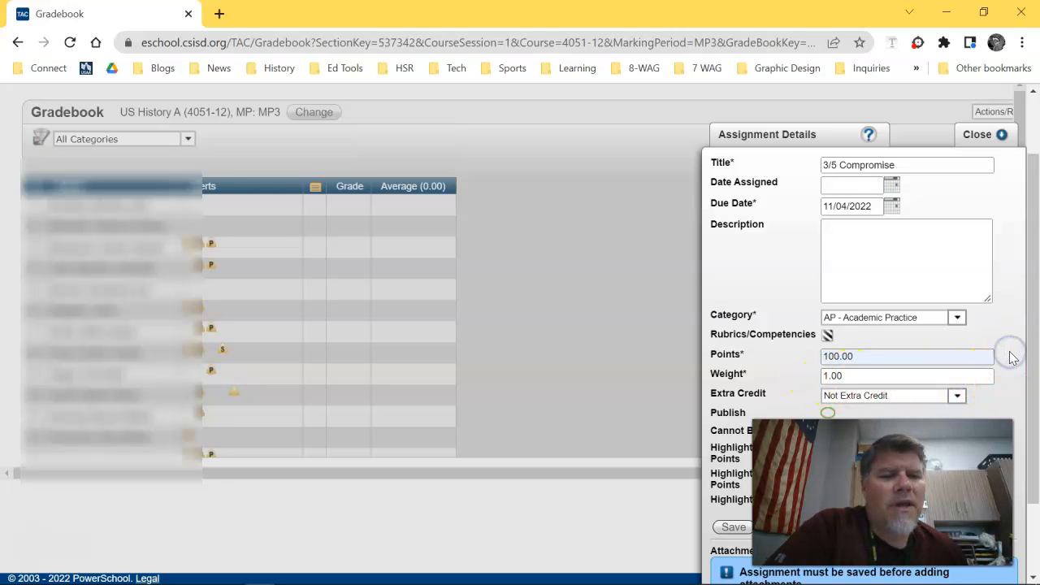
# Cycle through the assignment's Publish states and leave the indicator completely filled
pyautogui.scroll(-2, 1006, 354)
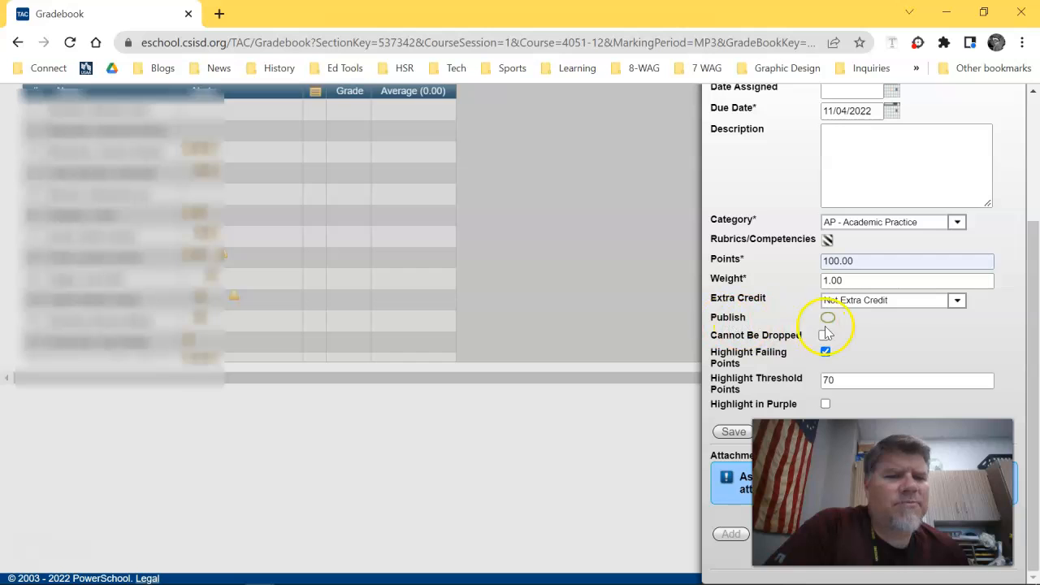
pyautogui.click(826, 318)
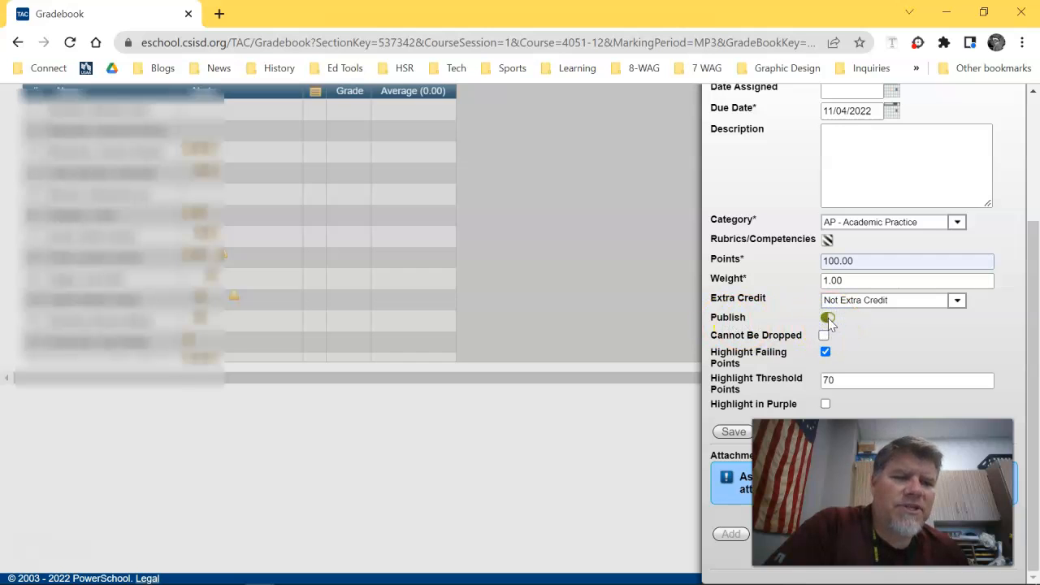
pyautogui.click(828, 318)
pyautogui.click(833, 321)
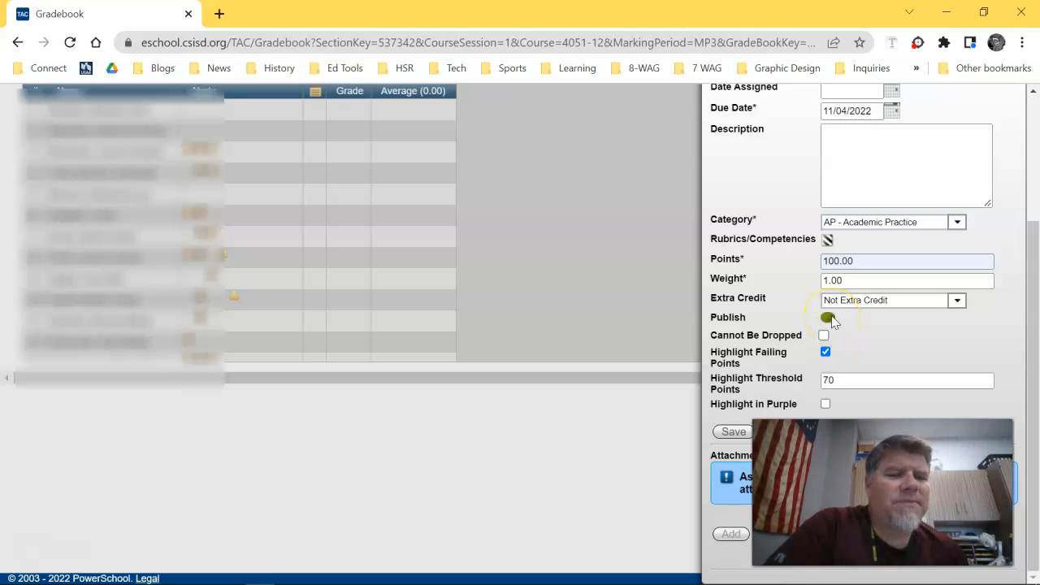
pyautogui.click(829, 319)
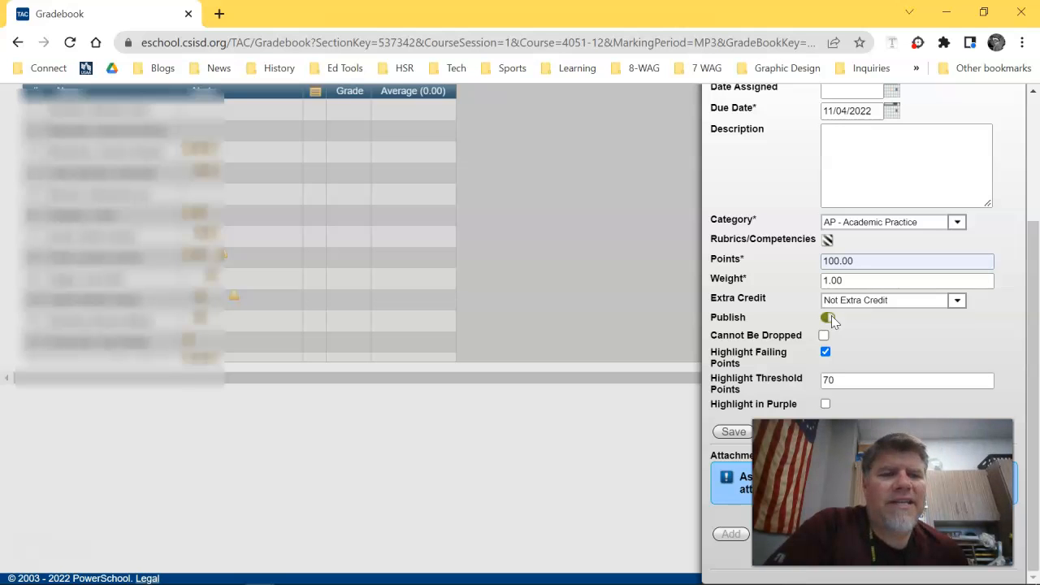
pyautogui.click(828, 317)
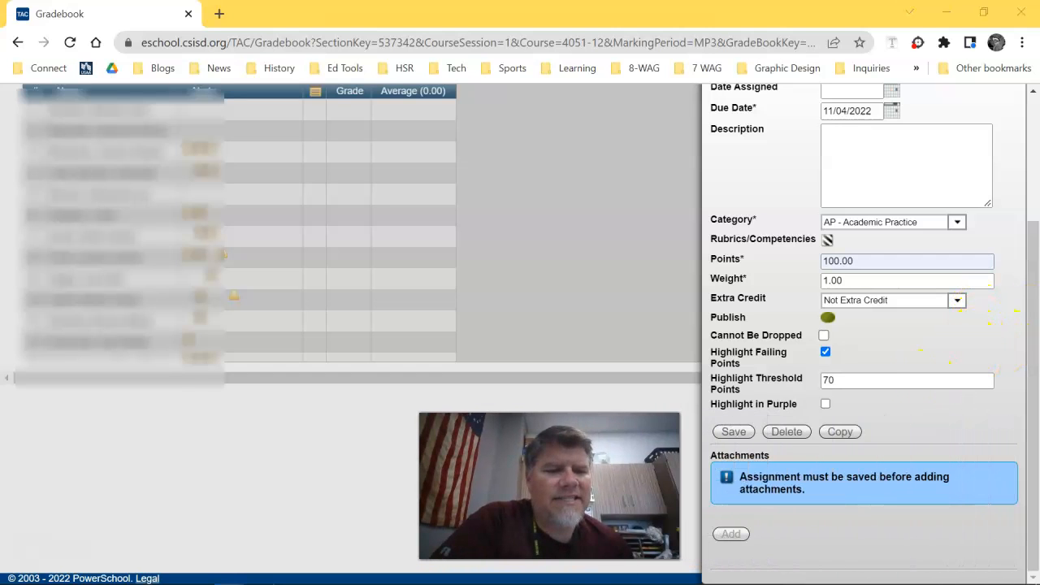
# Copy the assignment to all listed US History A sections except period 2 (4051-12)
pyautogui.click(845, 432)
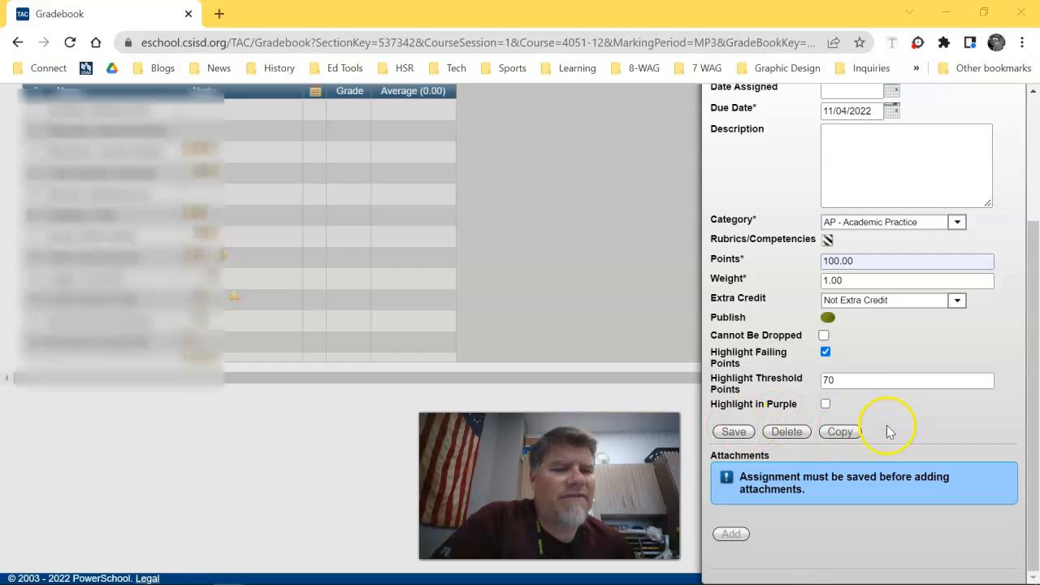
pyautogui.click(847, 431)
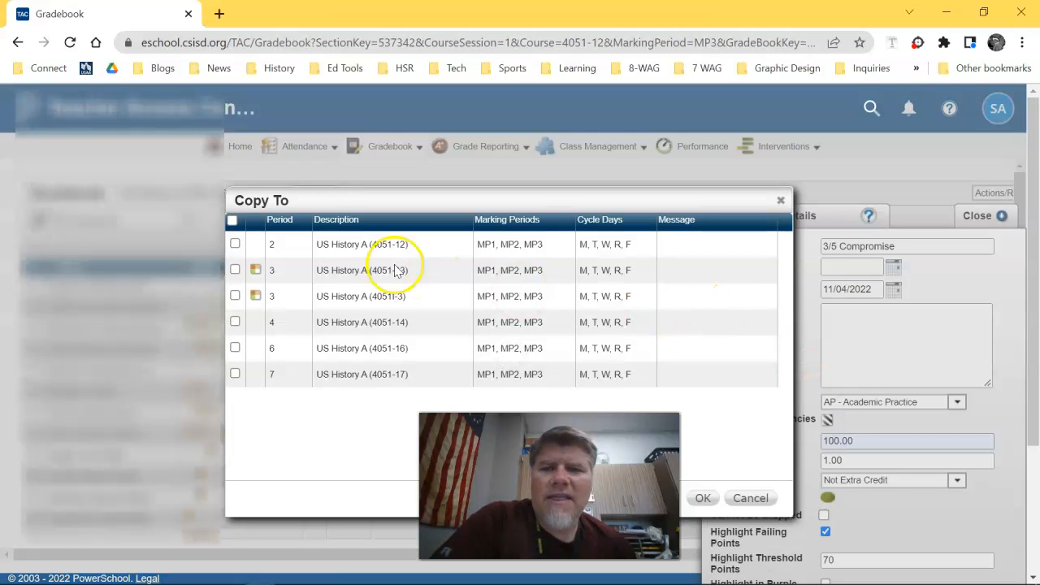
pyautogui.click(232, 222)
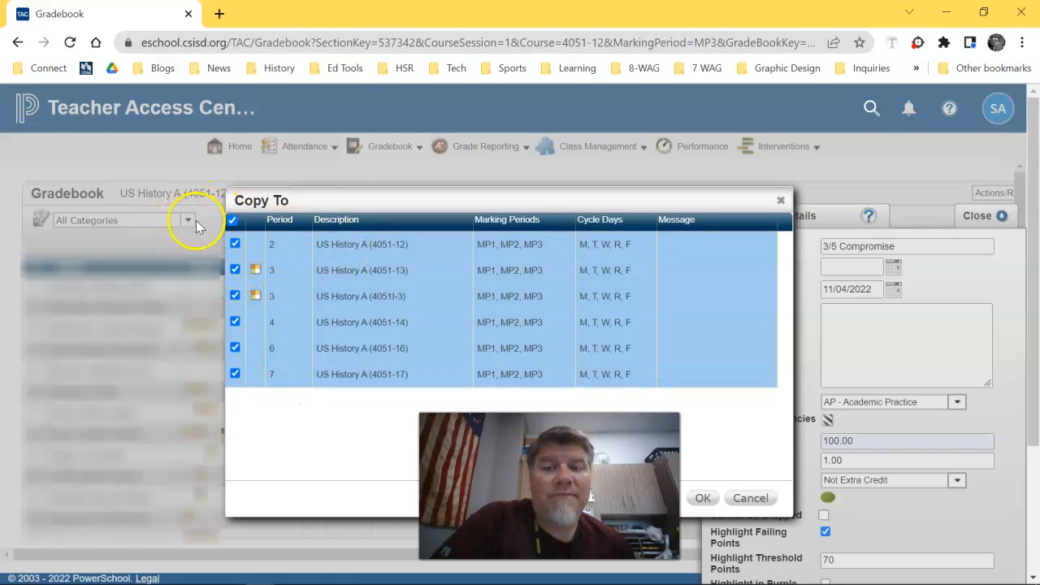
pyautogui.moveTo(360, 197); pyautogui.dragTo(411, 189)
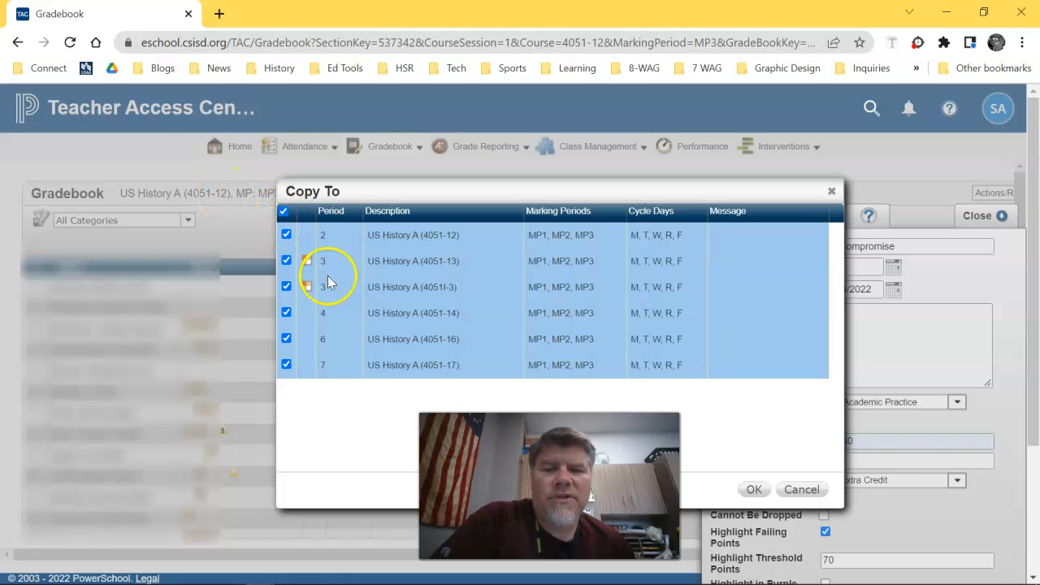
pyautogui.click(286, 235)
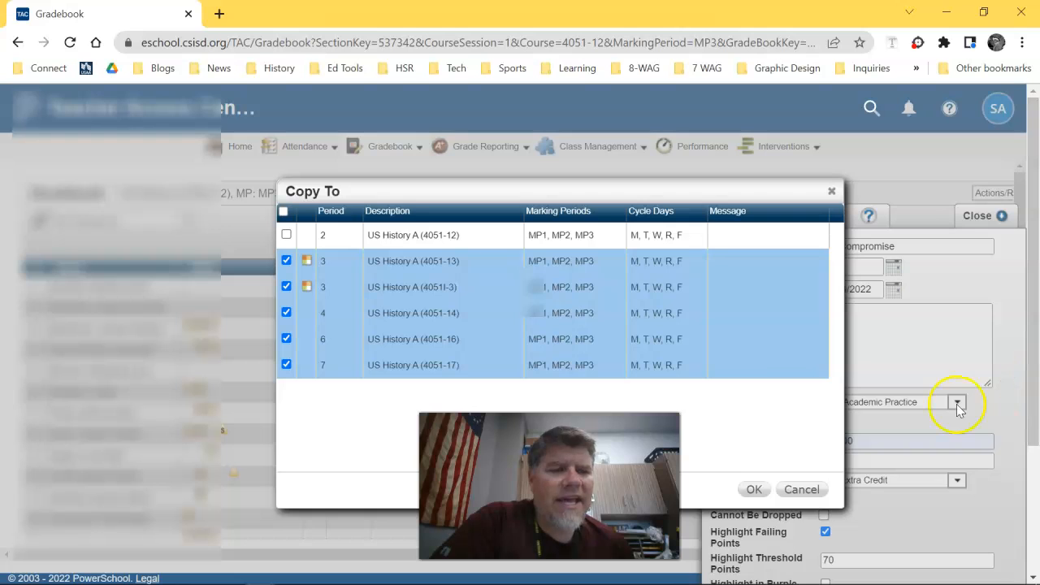
pyautogui.click(754, 490)
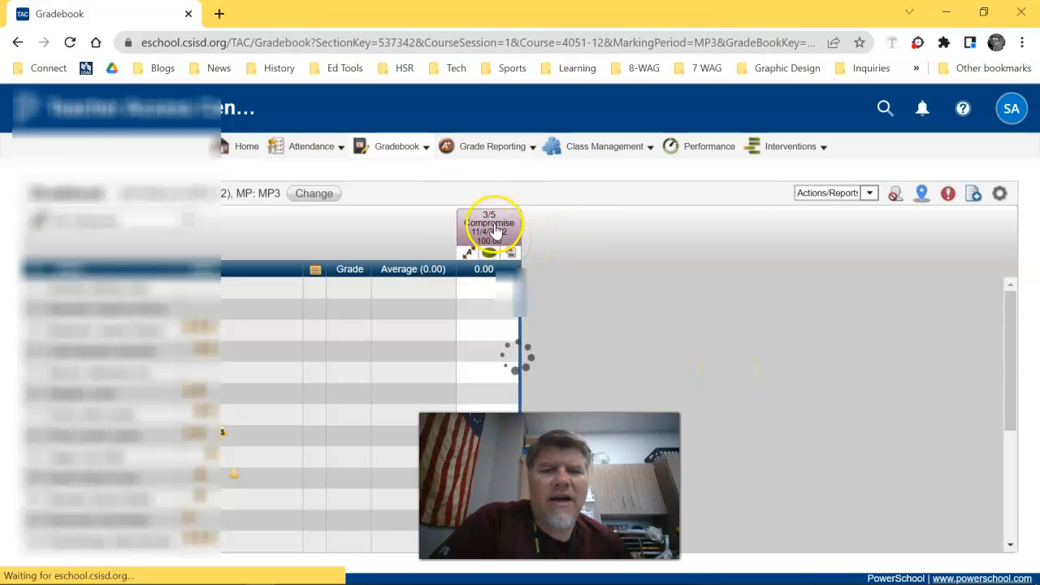
# Open the details of the 3/5 Compromise assignment from its gradebook column and review its settings and category options
pyautogui.moveTo(581, 453); pyautogui.dragTo(820, 447)
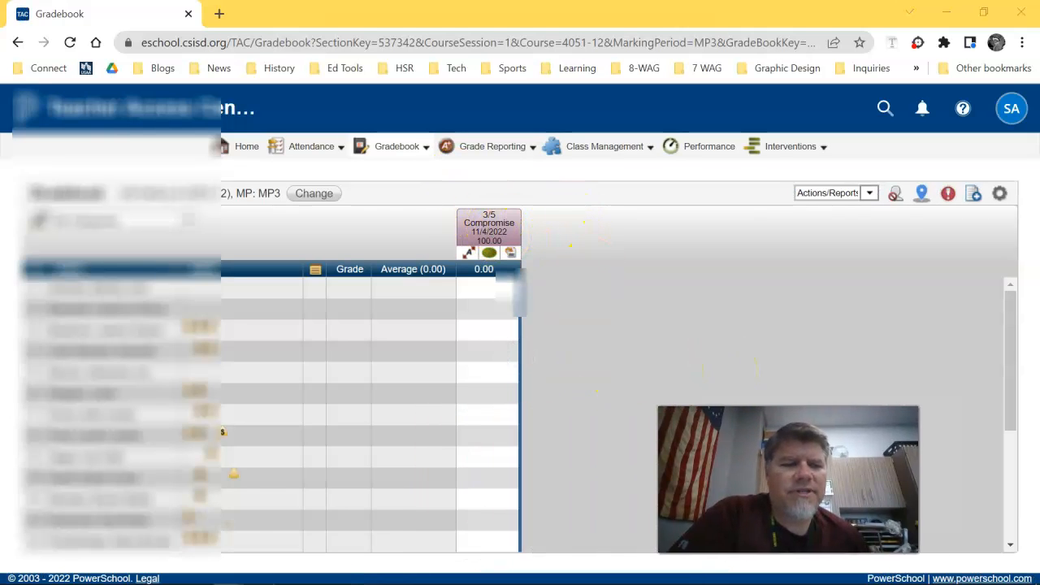
pyautogui.click(489, 225)
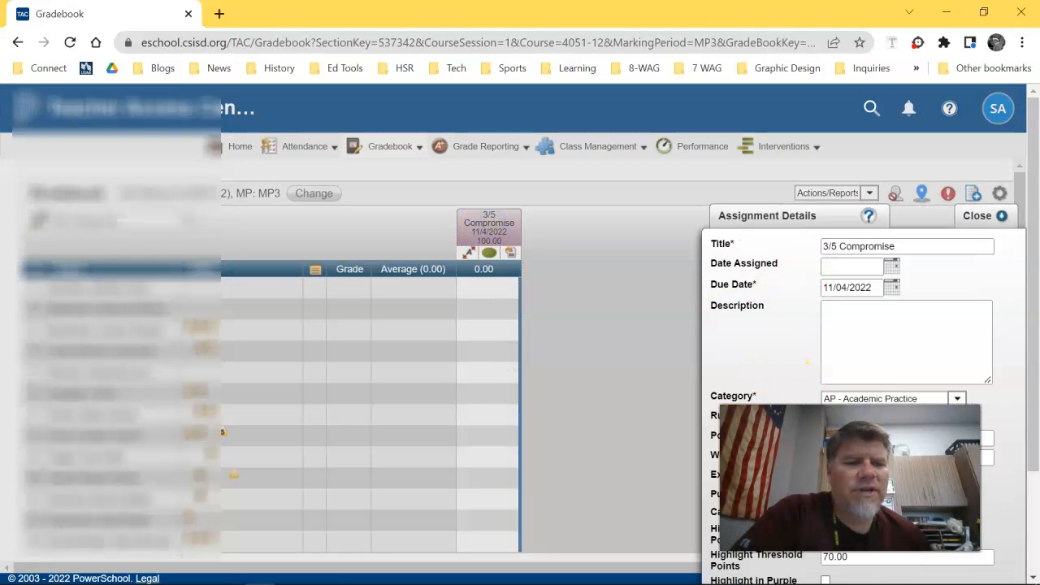
pyautogui.moveTo(812, 455); pyautogui.dragTo(528, 451)
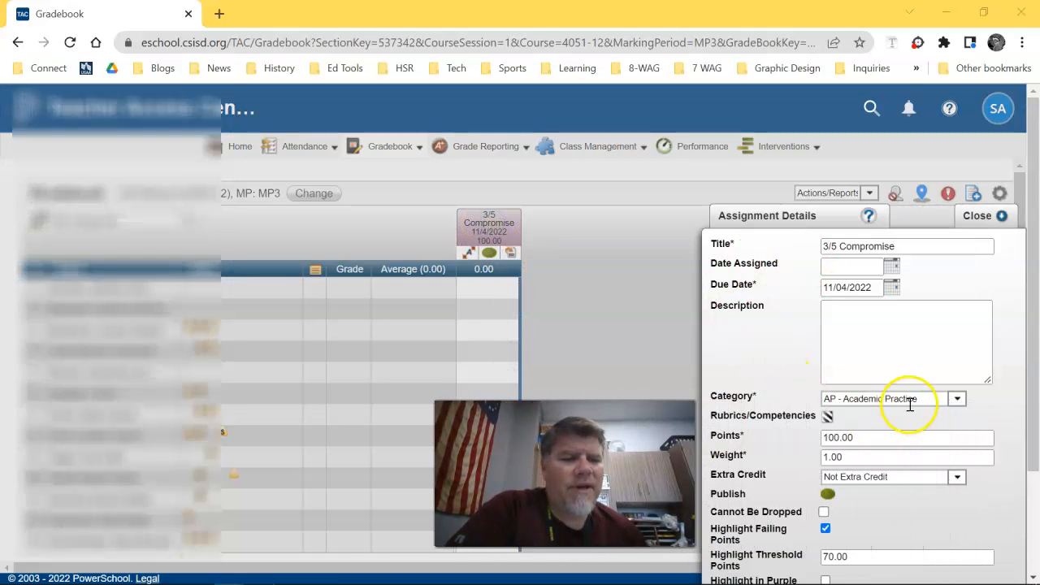
pyautogui.scroll(-3, 908, 406)
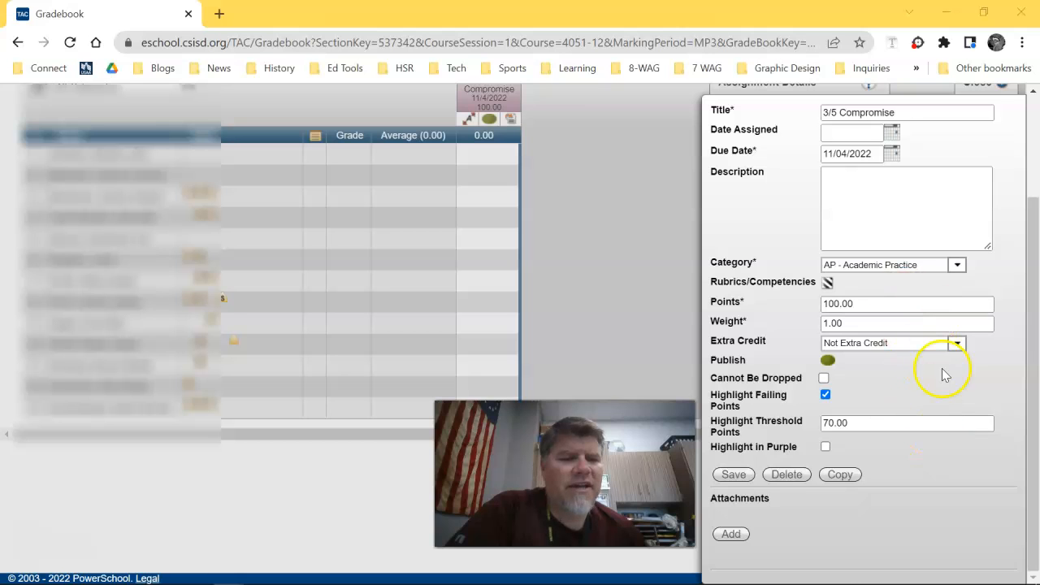
pyautogui.scroll(2, 955, 340)
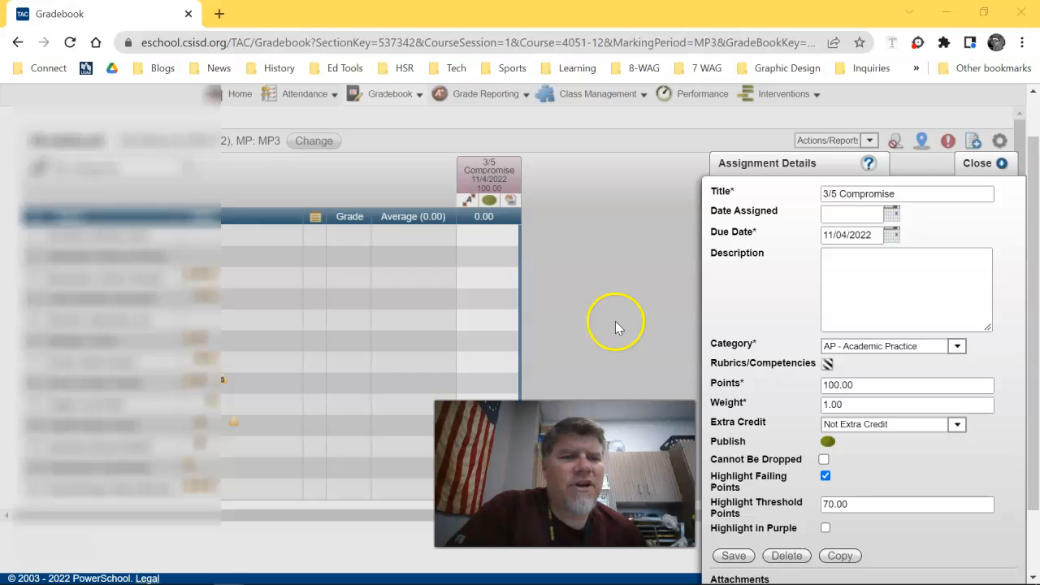
pyautogui.click(955, 348)
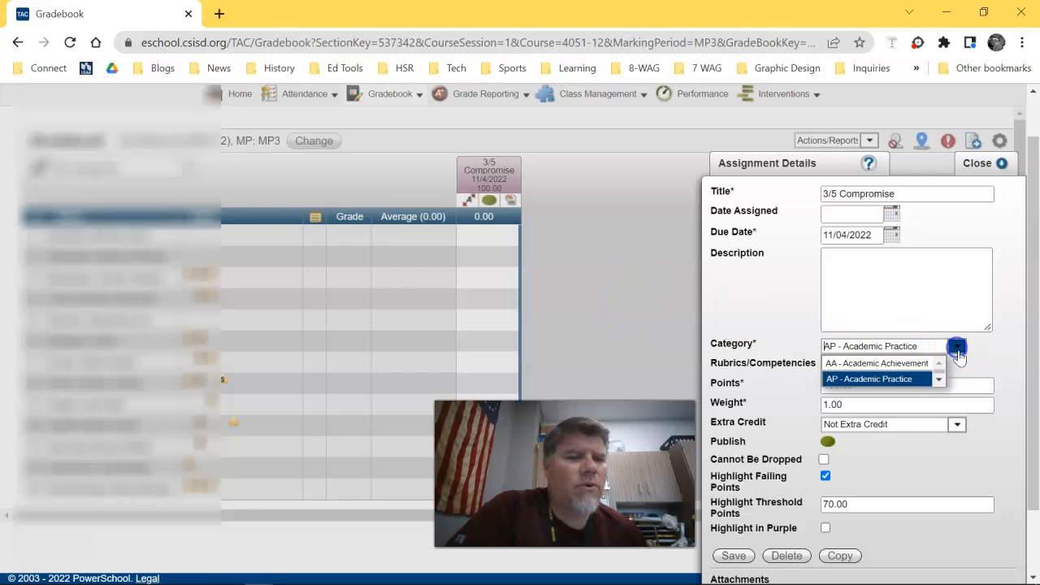
pyautogui.click(955, 349)
pyautogui.click(595, 308)
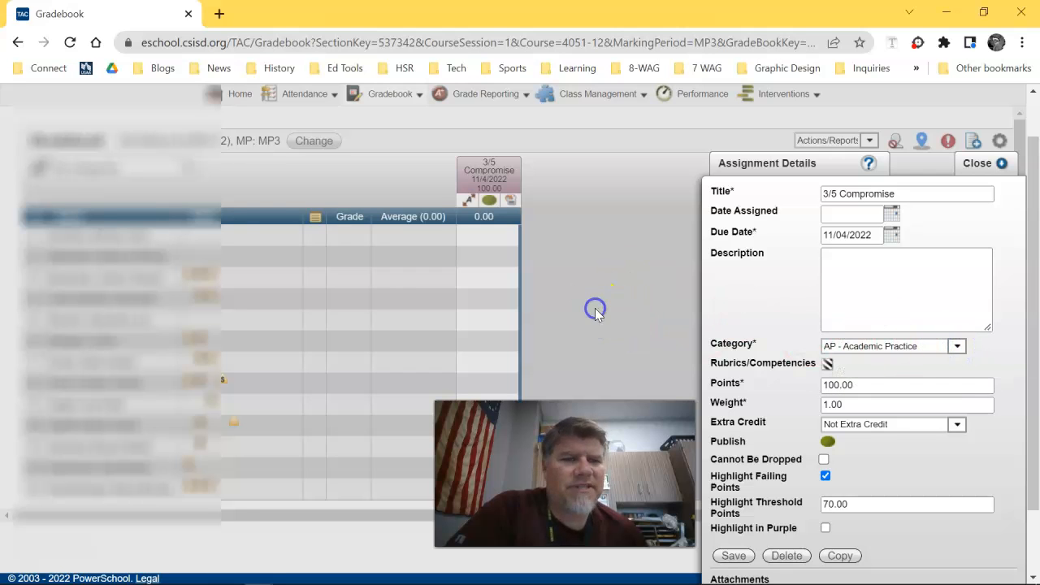